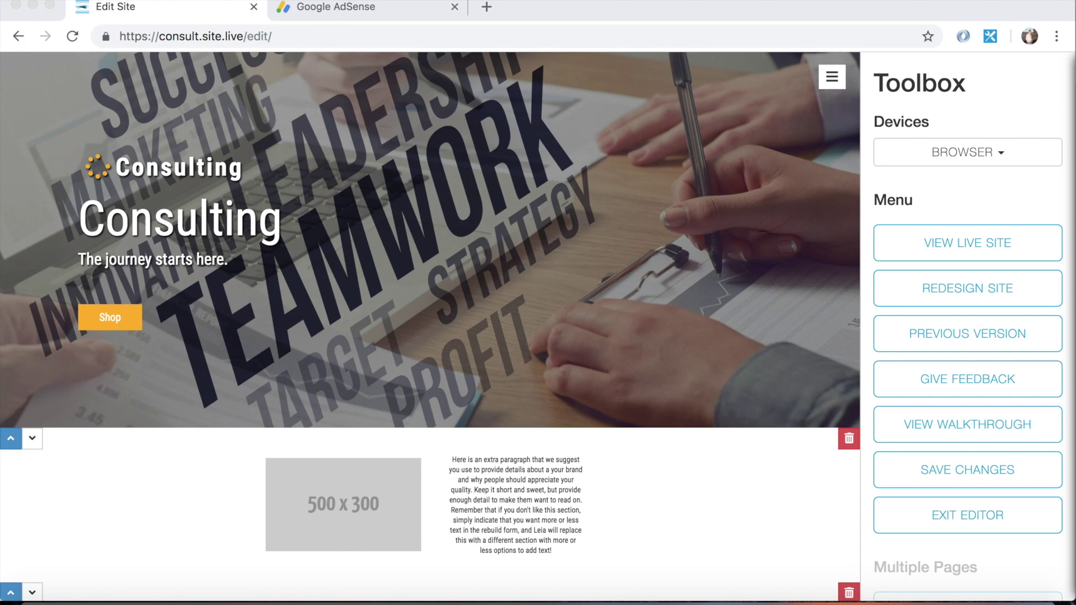
Locate the Google Ads Publisher ID box in Leia's Toolbox, then bring up Google AdSense.
scroll(958, 335, down, 8)
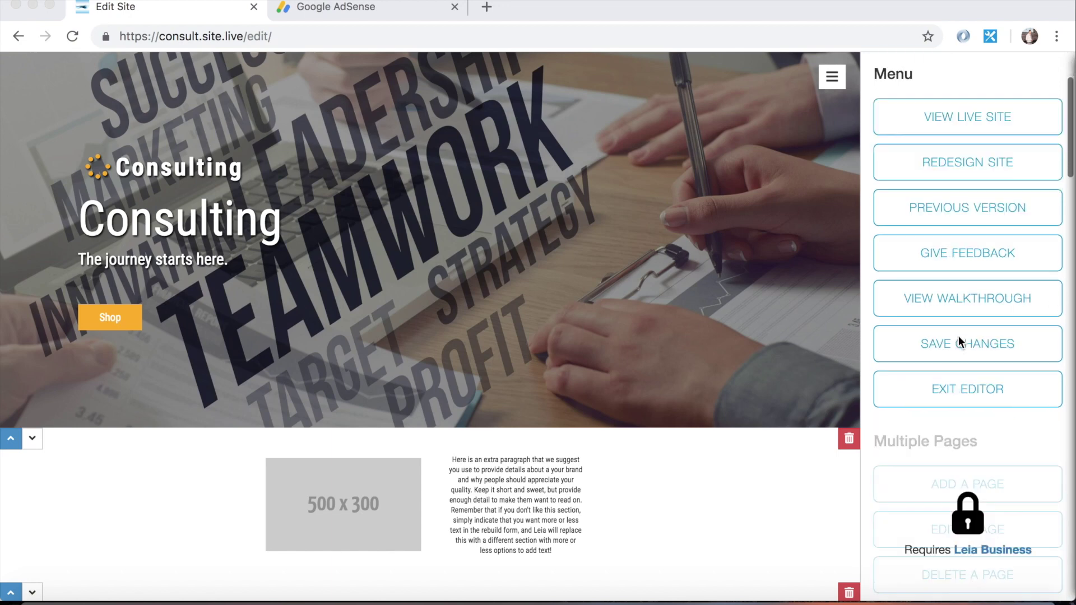
scroll(953, 295, down, 2)
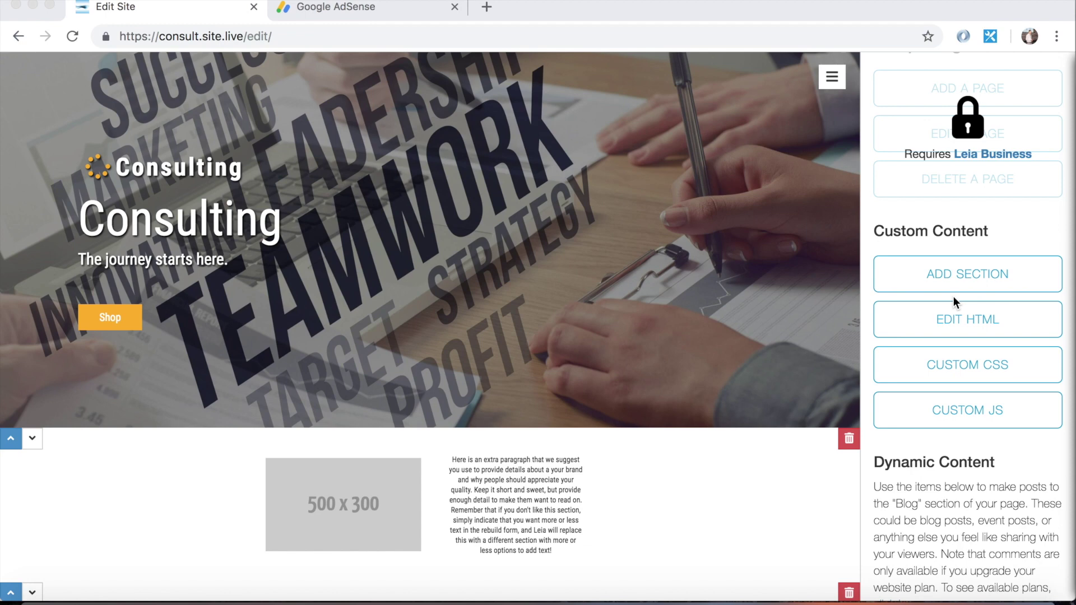
scroll(1013, 274, up, 4)
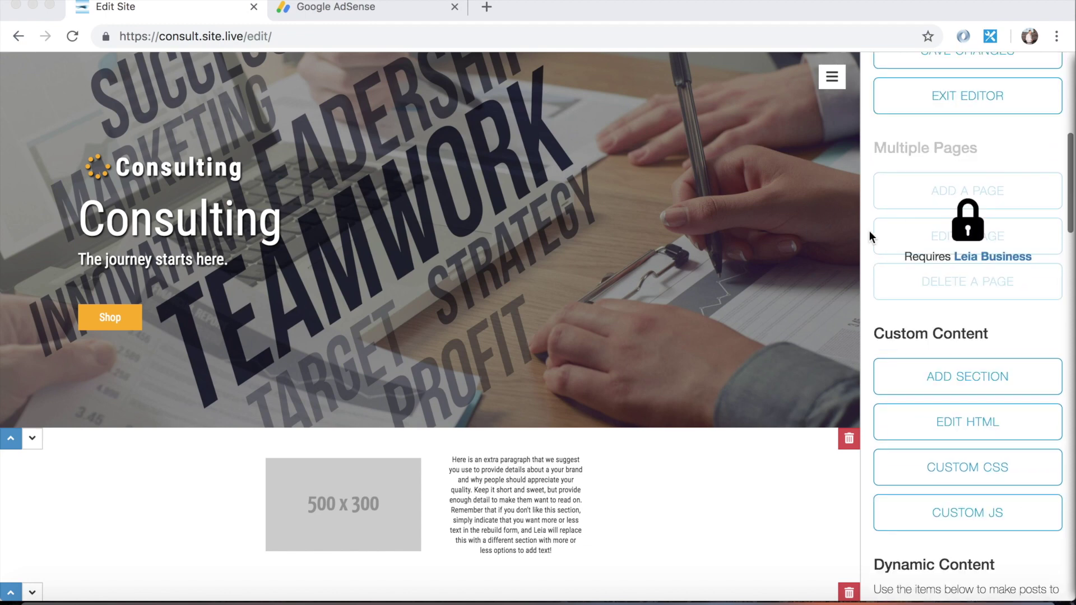
scroll(938, 285, down, 5)
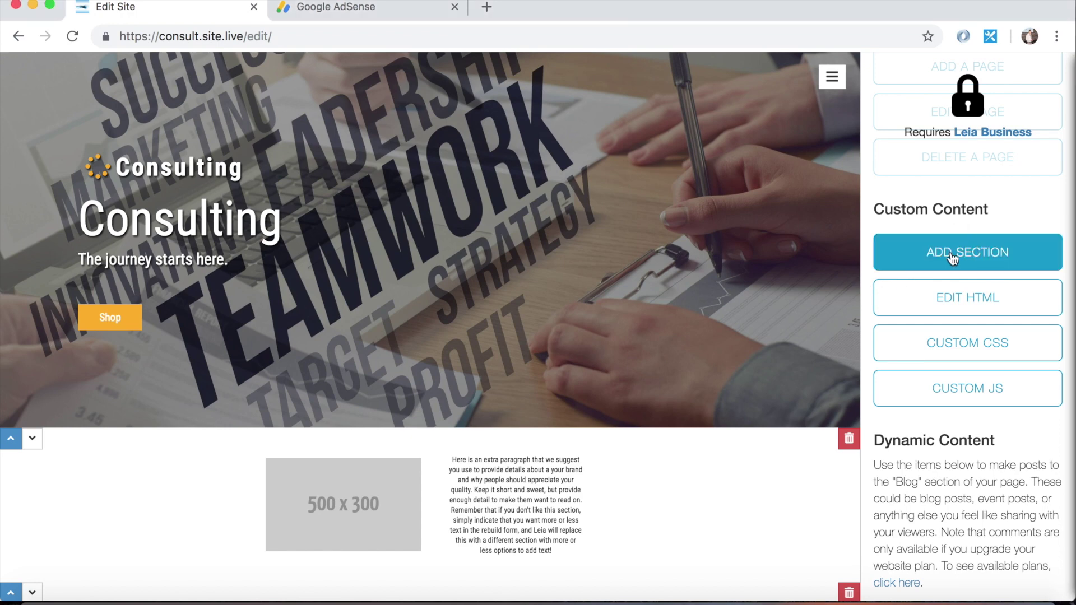
scroll(964, 324, down, 14)
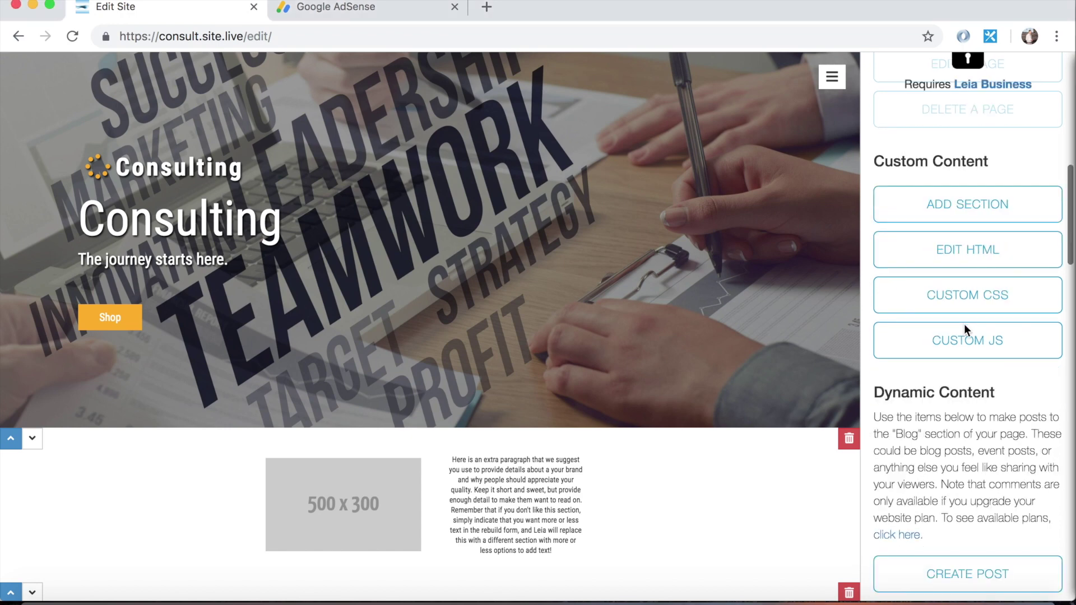
scroll(965, 324, down, 13)
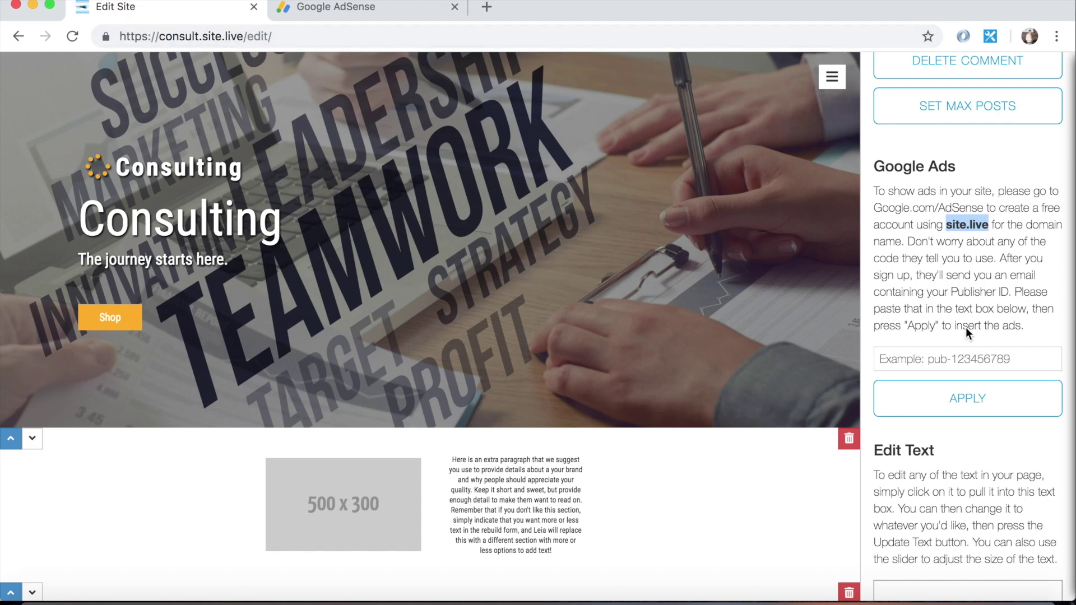
click(957, 284)
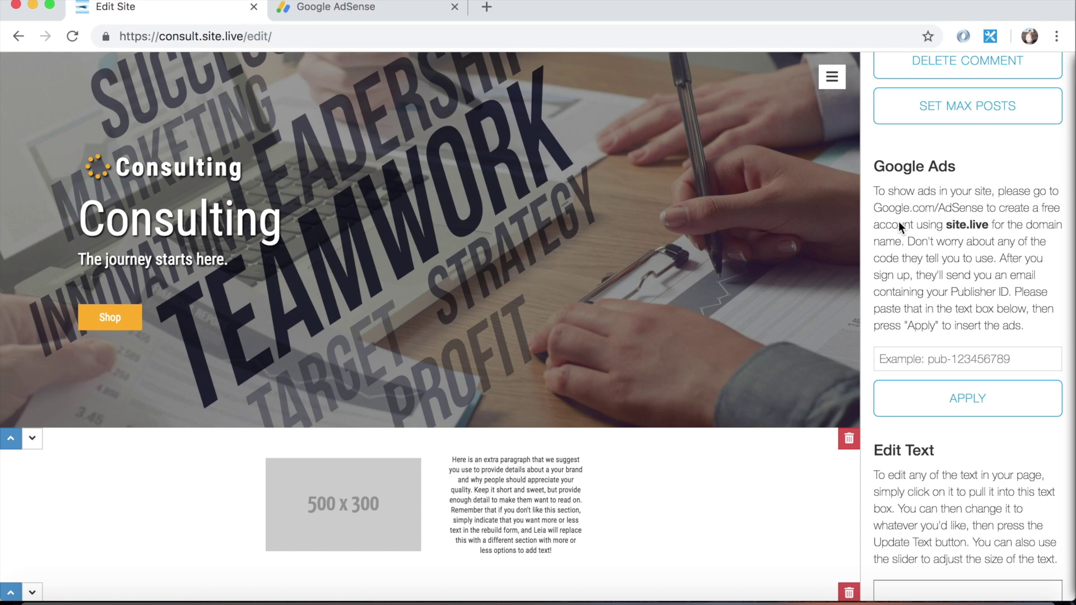
click(382, 7)
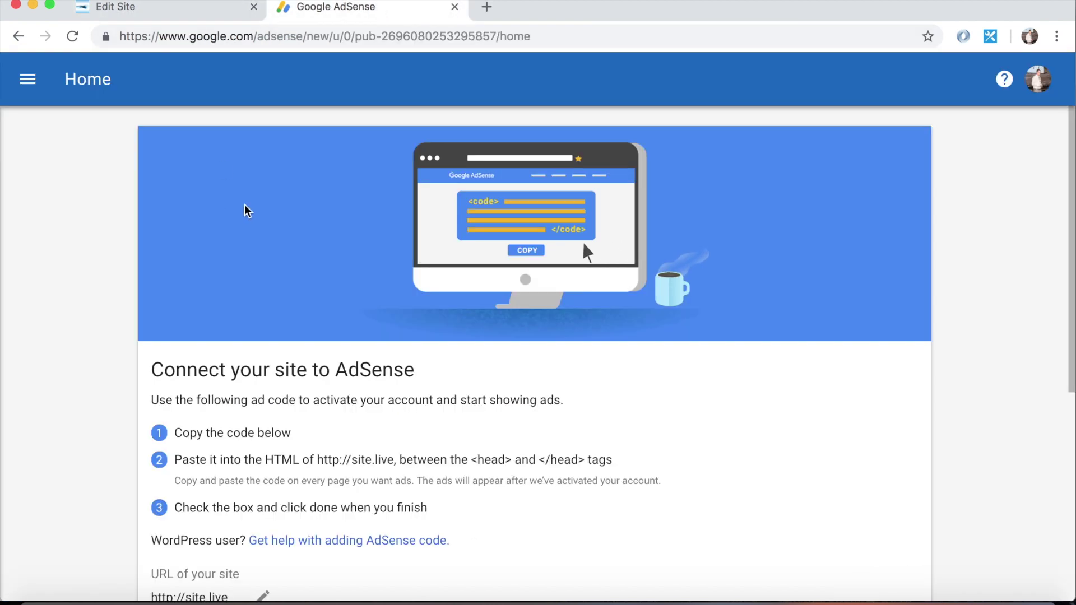
Find the pub- publisher ID by selecting it in the AdSense page address.
scroll(123, 342, down, 5)
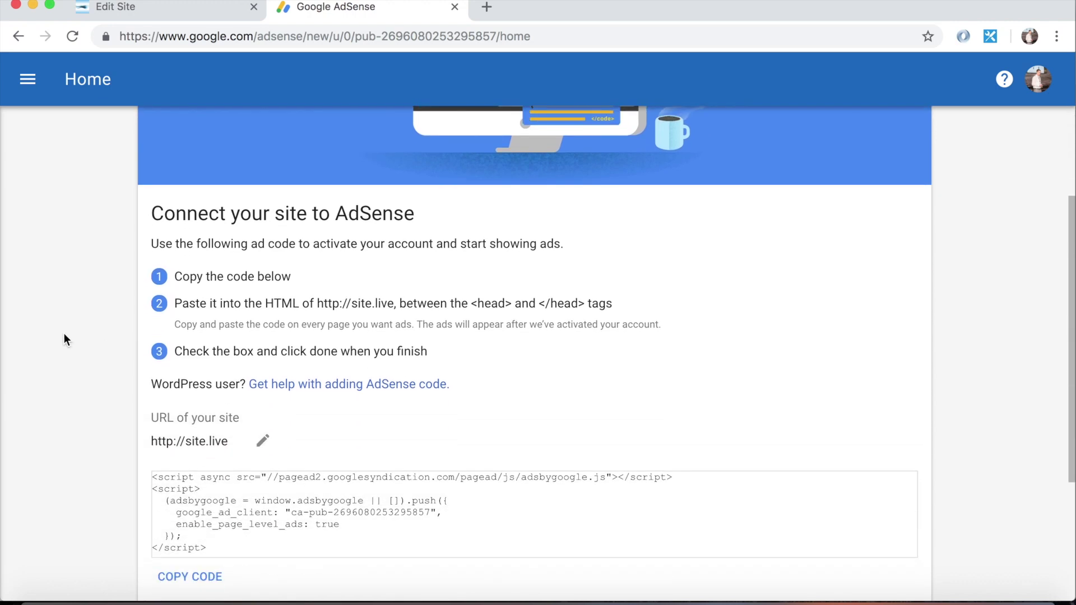
scroll(66, 336, down, 1)
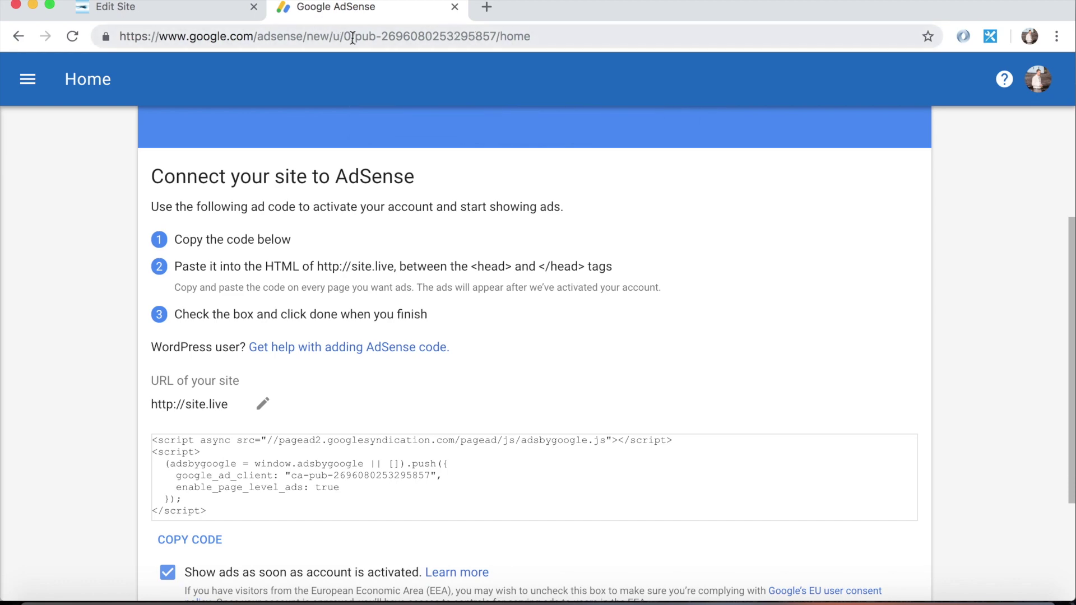
scroll(91, 375, down, 3)
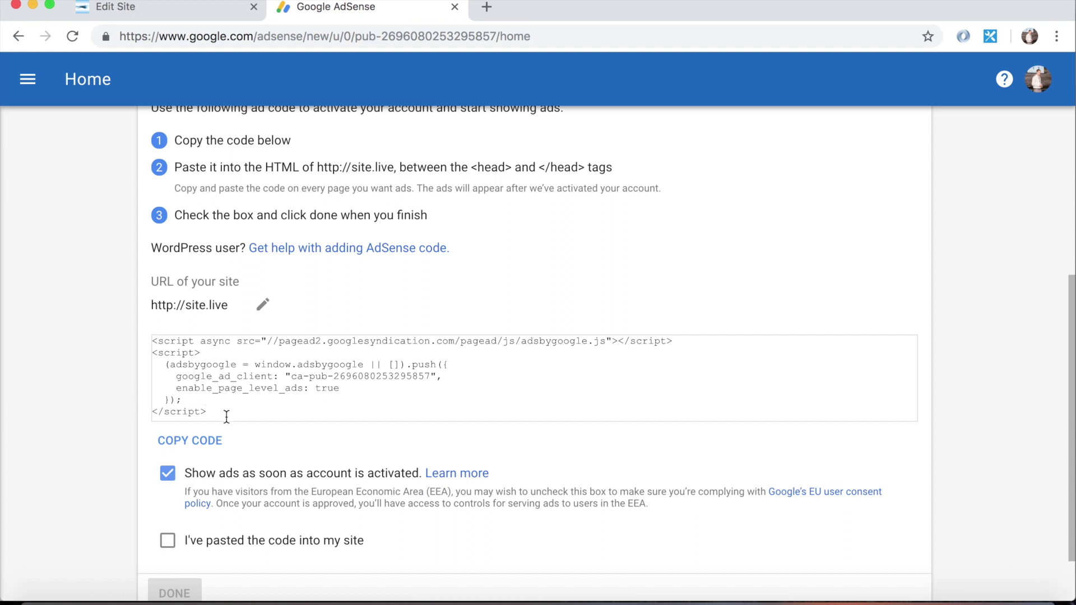
scroll(226, 420, up, 3)
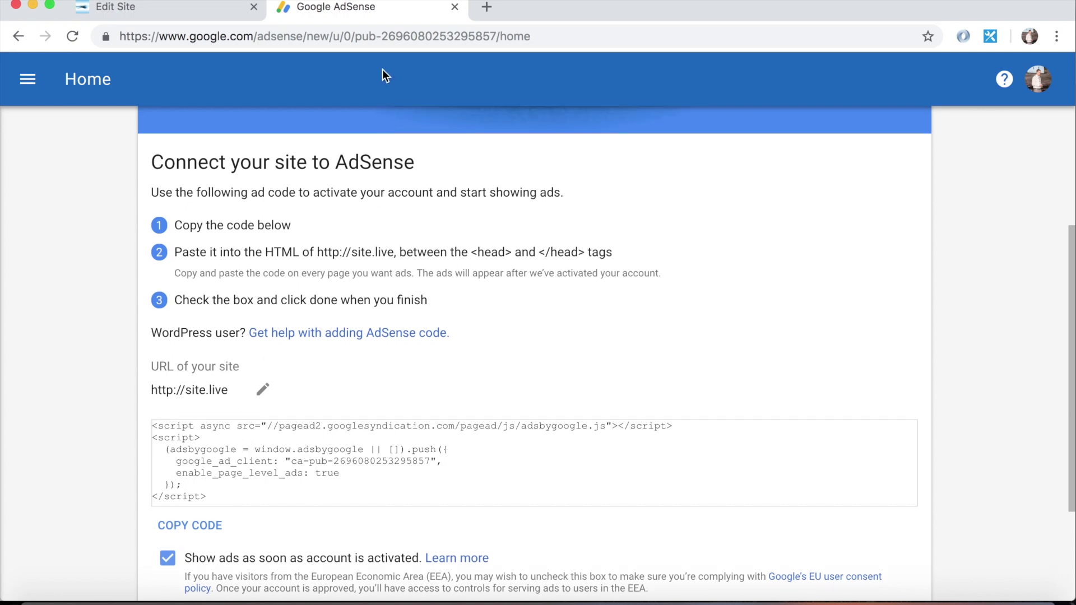
click(361, 39)
click(399, 37)
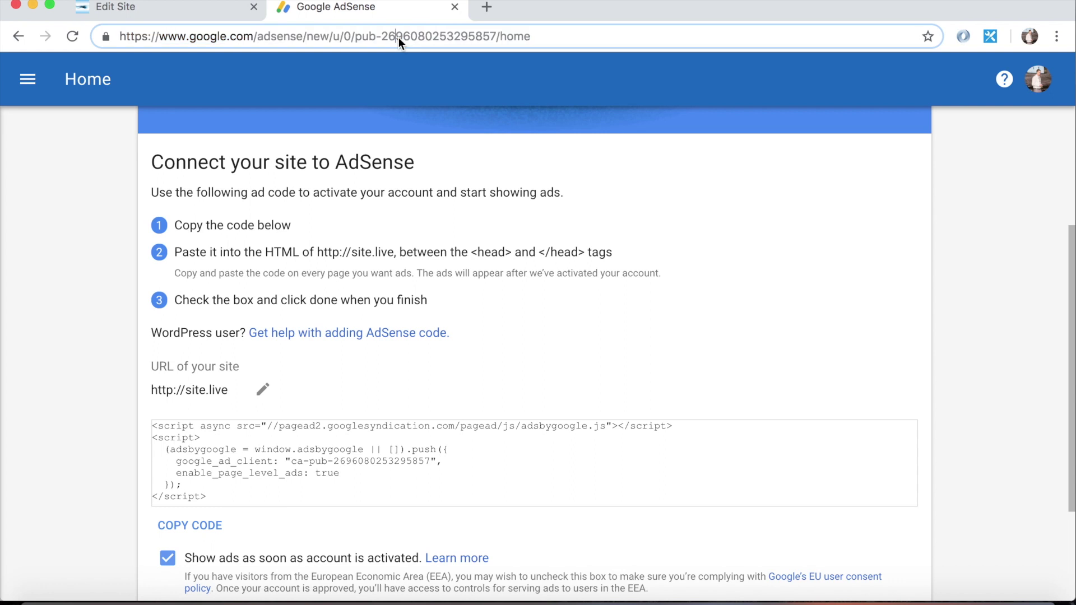
drag(356, 37, 494, 39)
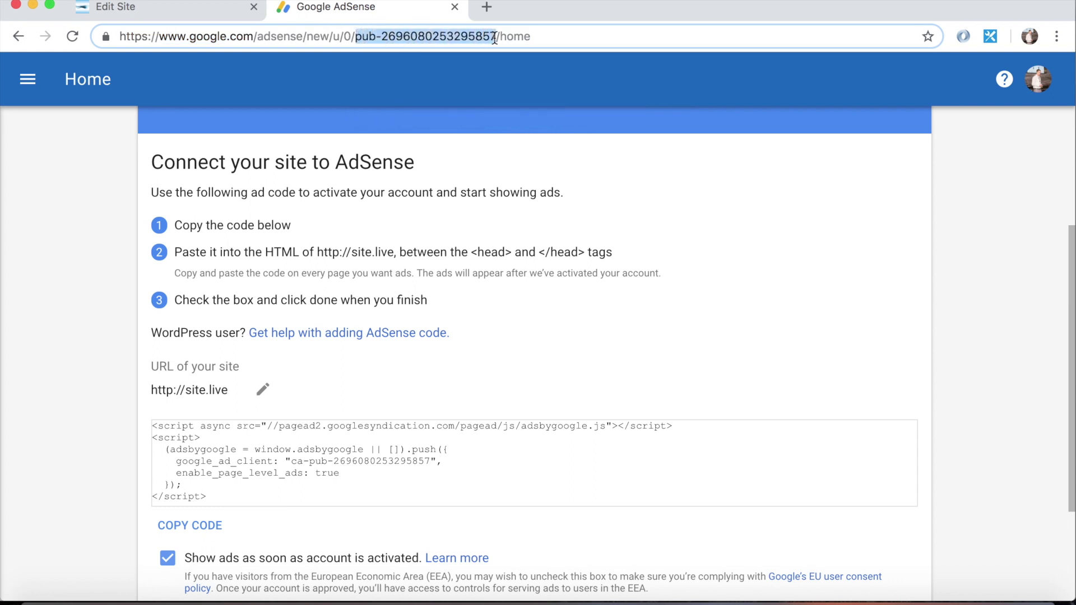
click(759, 279)
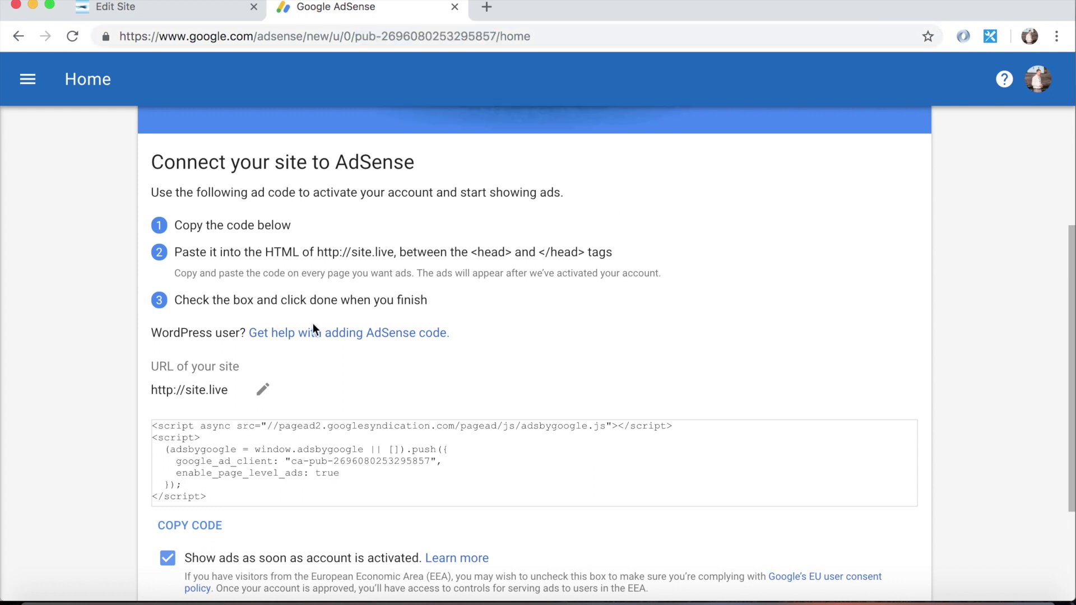
Select and copy the pub- publisher ID from google_ad_client in the ad code.
scroll(310, 323, down, 1)
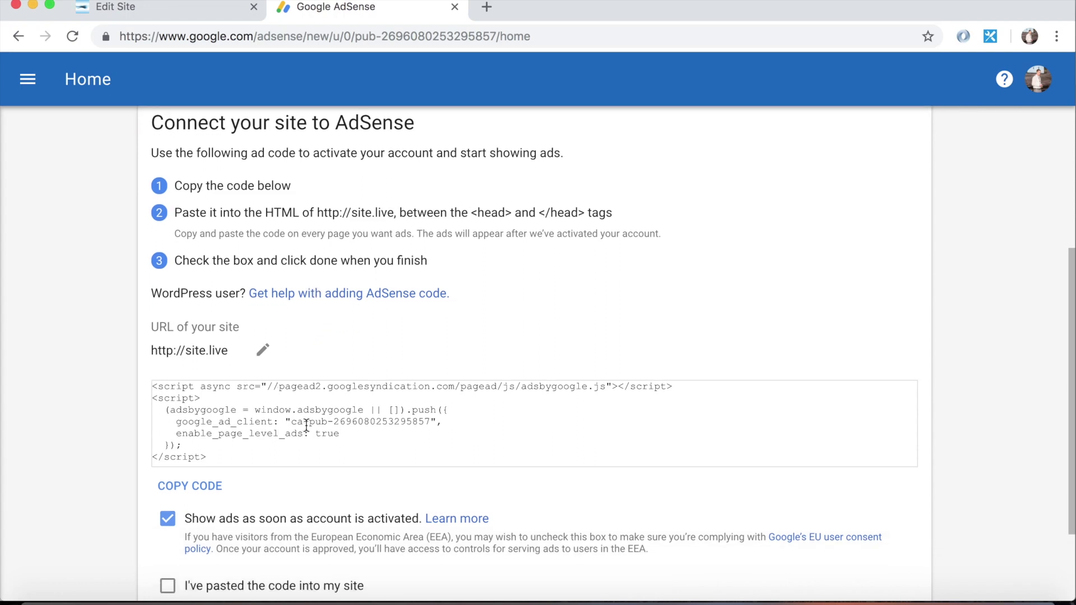
drag(310, 423, 430, 421)
key(ctrl+c)
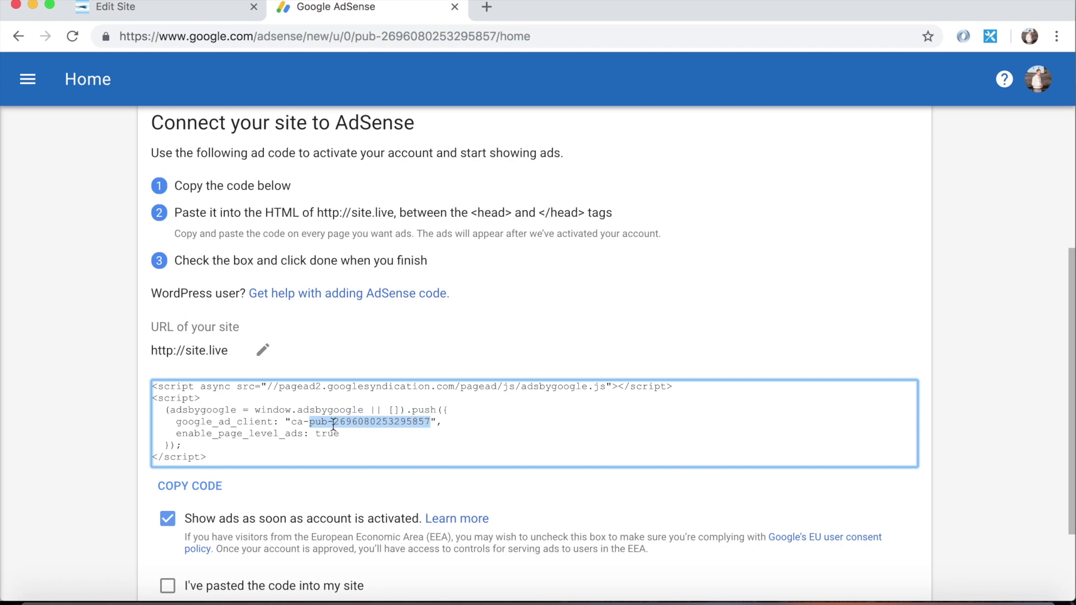
scroll(269, 435, down, 3)
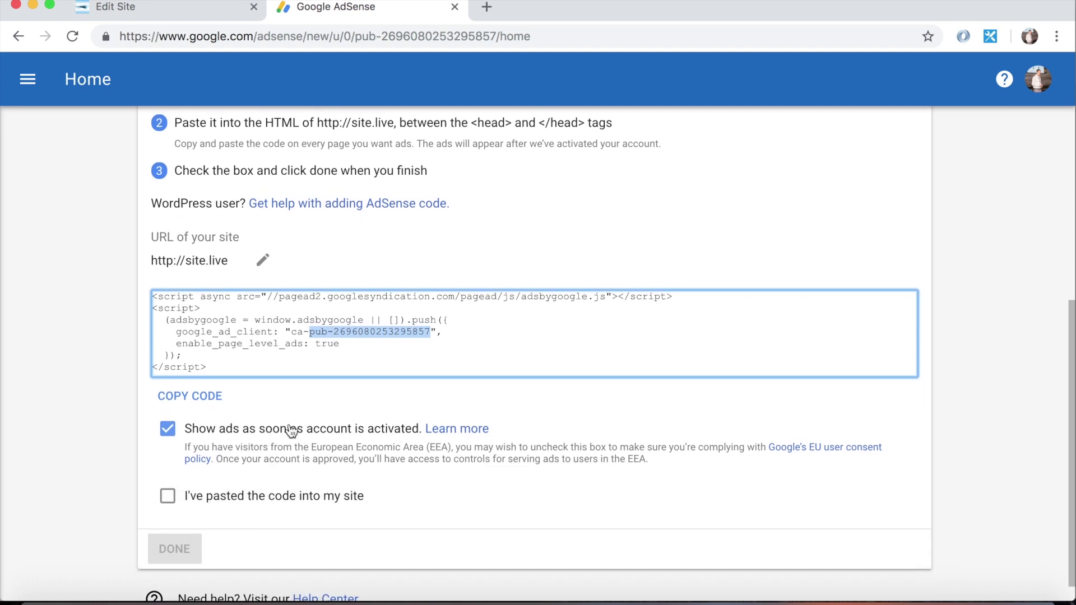
scroll(291, 430, up, 2)
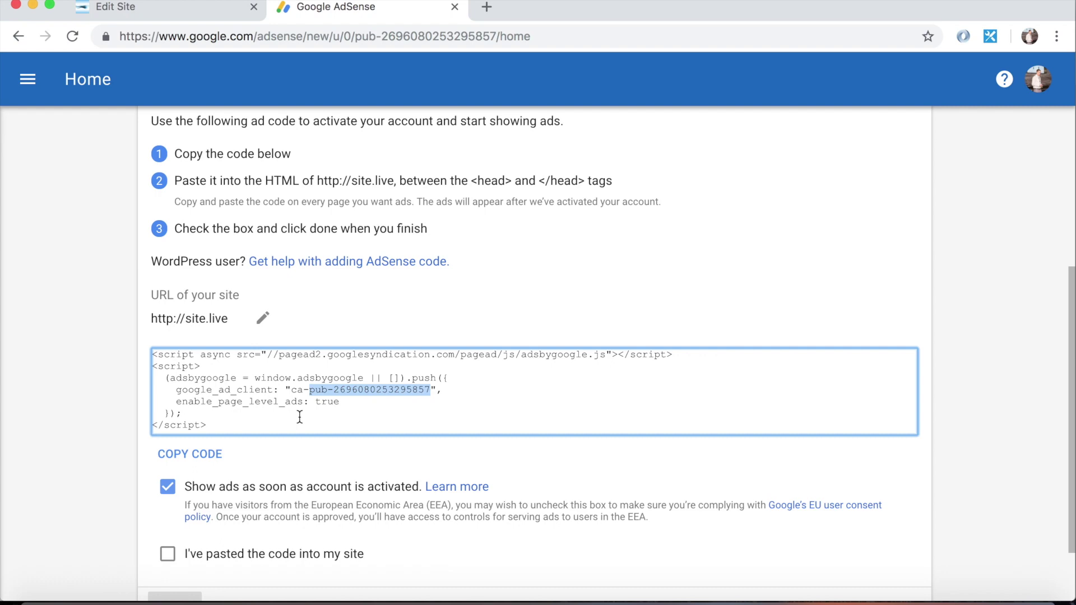
click(391, 336)
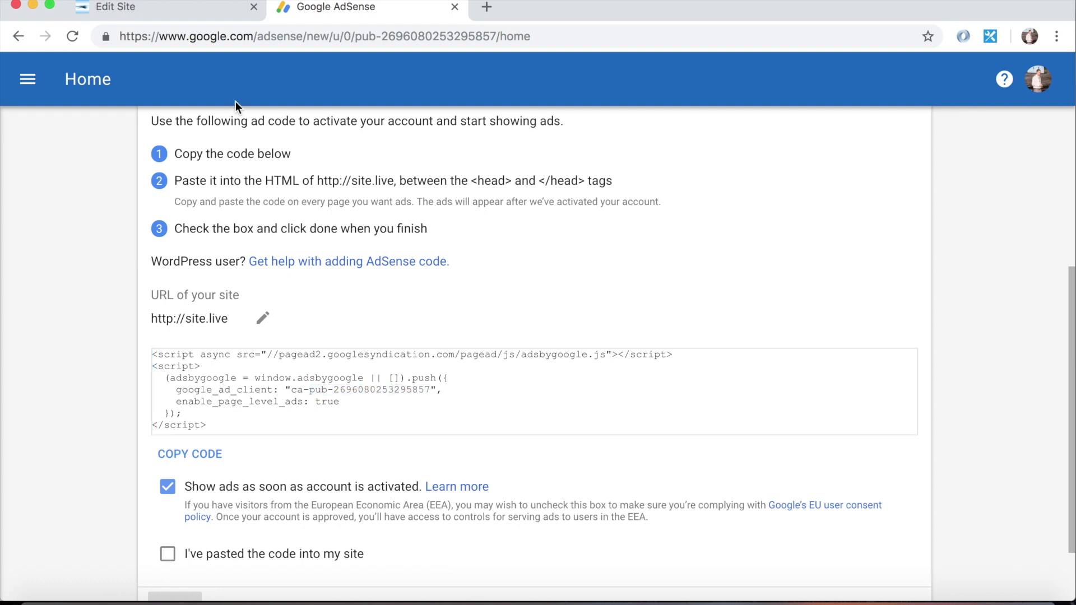
Paste the publisher ID into Leia's Google Ads box and apply it to the site.
key(ctrl+shift+Tab)
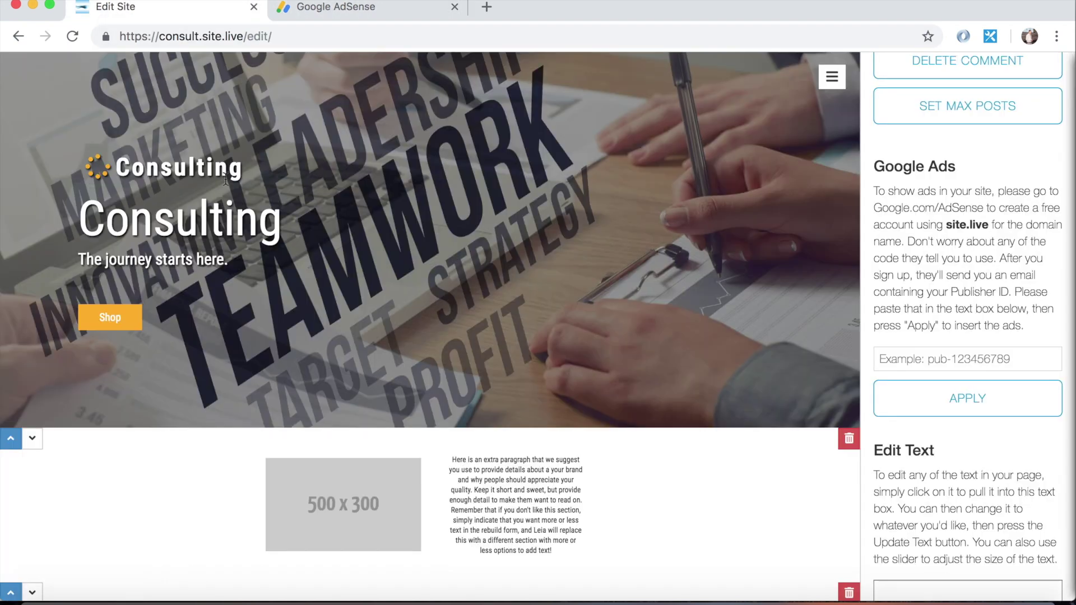
click(950, 359)
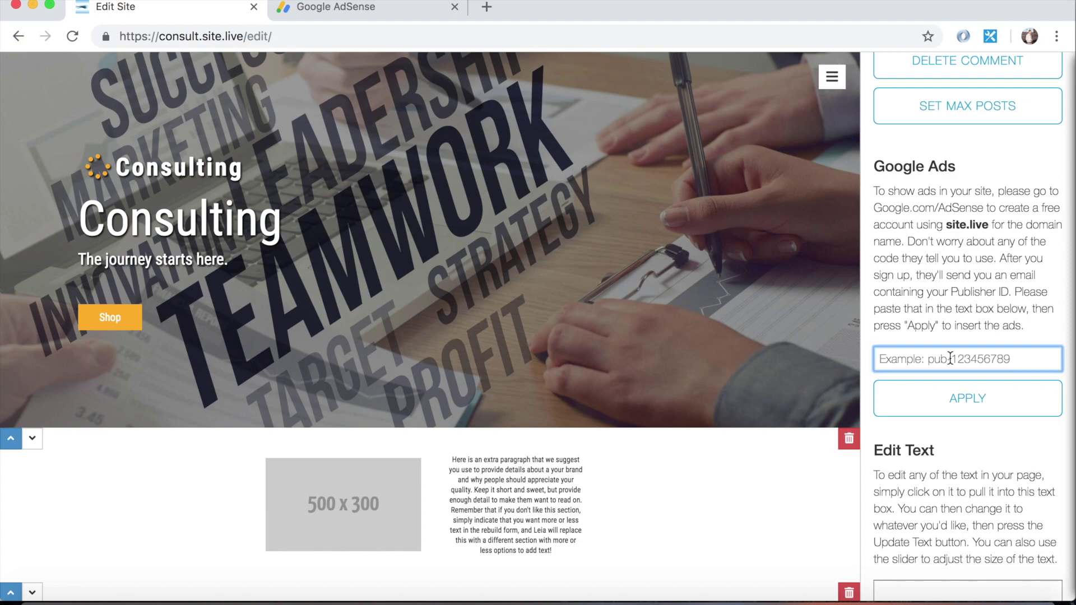
key(ctrl+v)
click(964, 336)
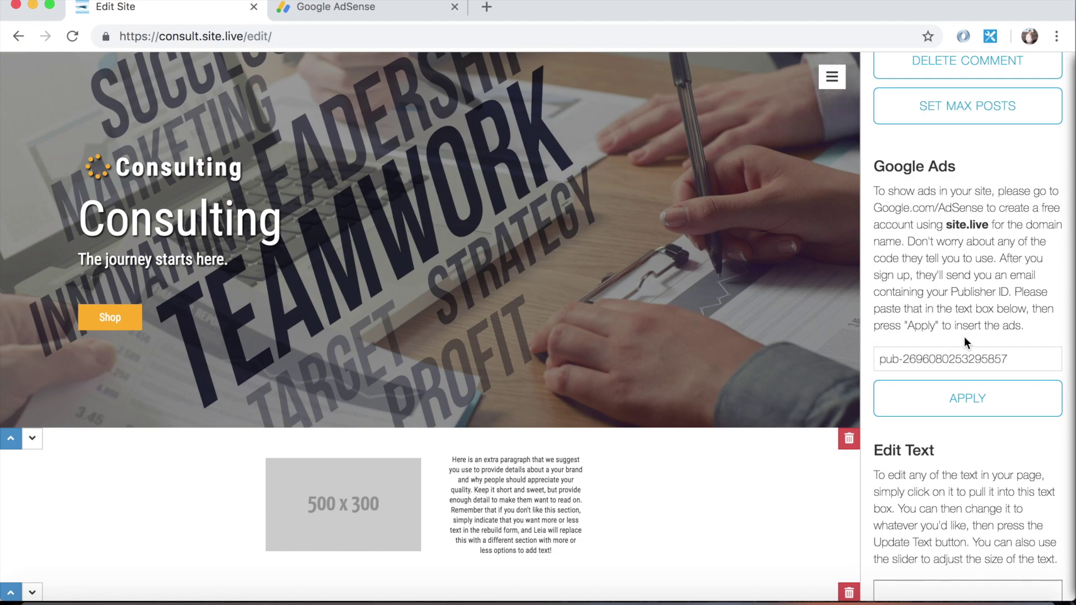
click(965, 401)
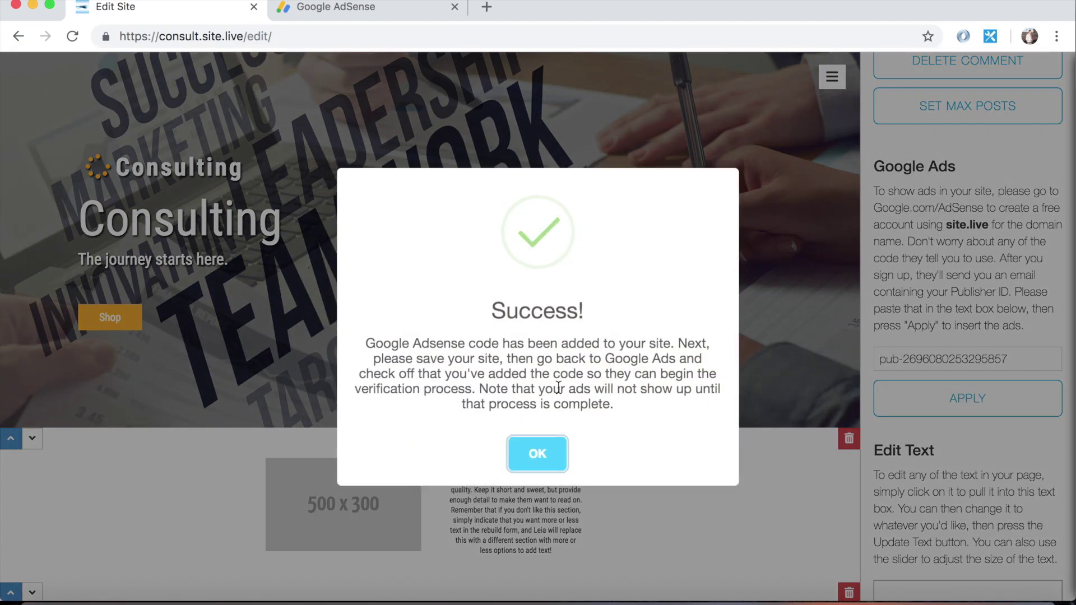
click(536, 455)
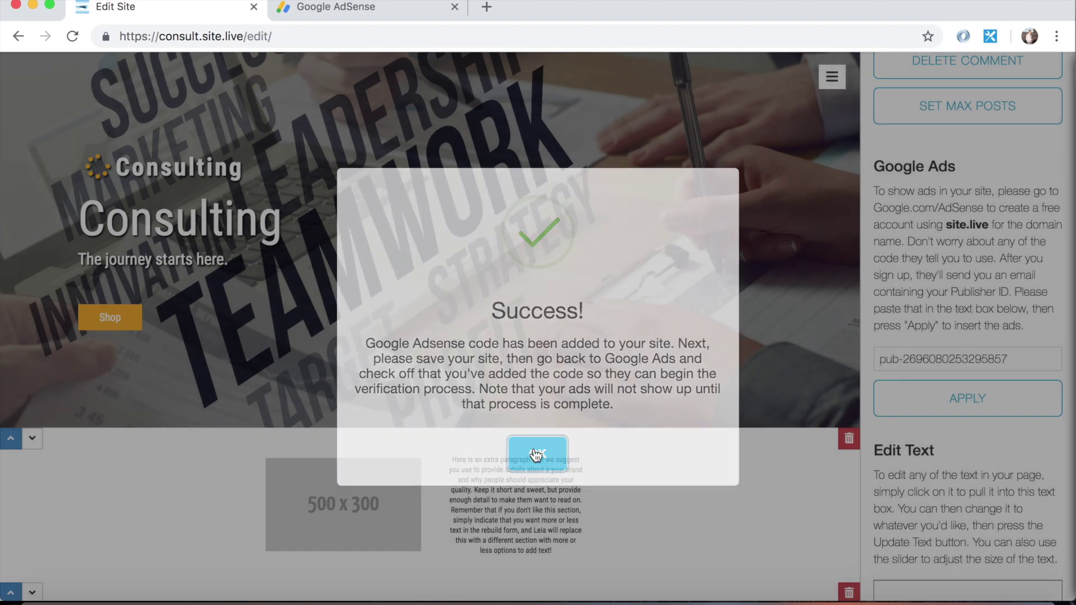
Save the Consulting site changes in Leia.
scroll(975, 294, up, 10)
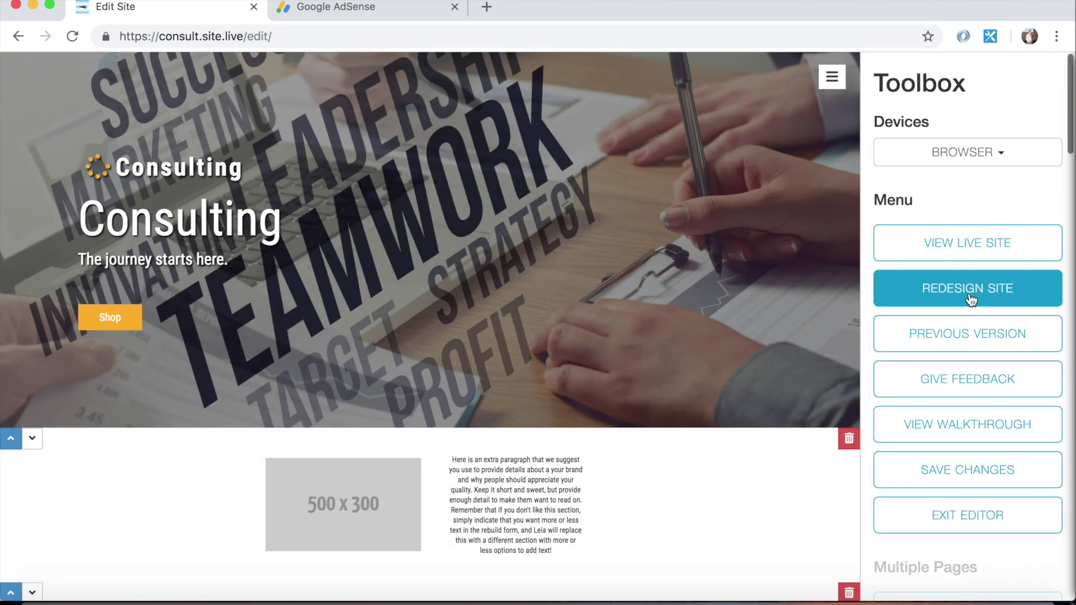
click(962, 469)
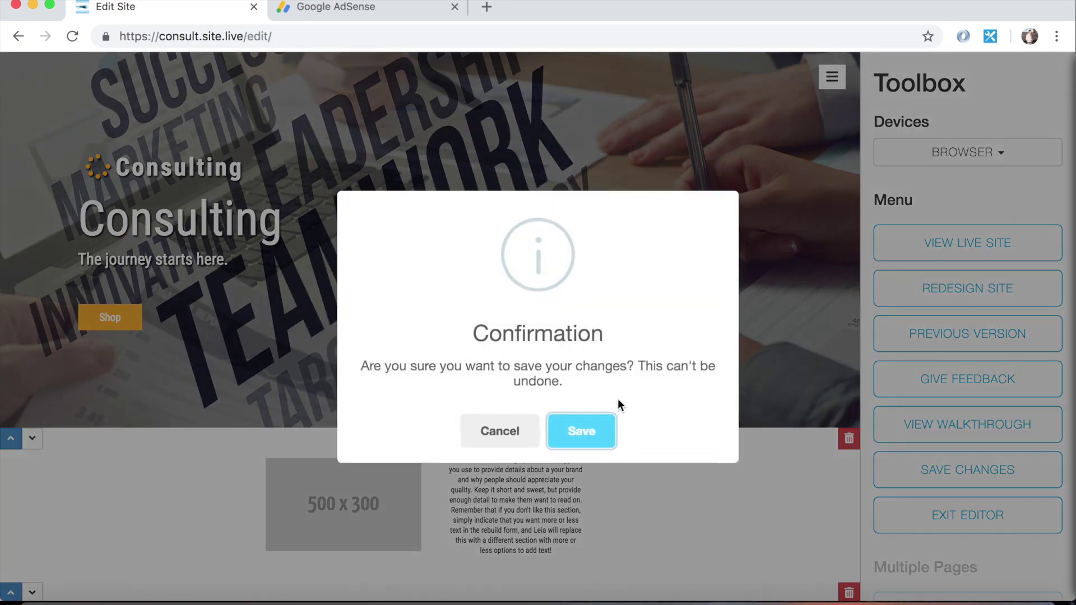
click(601, 432)
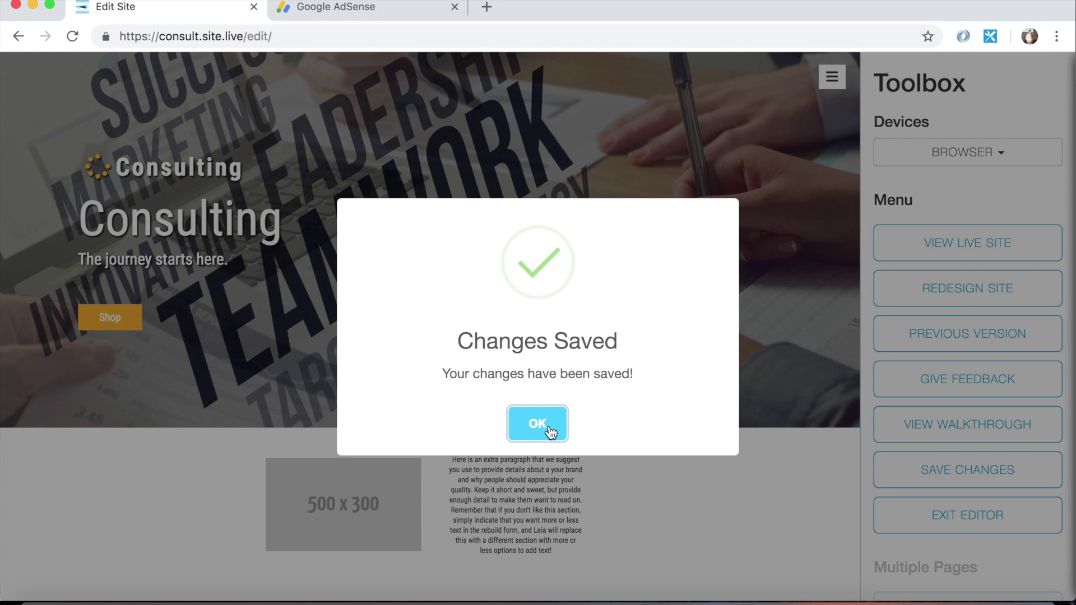
click(549, 429)
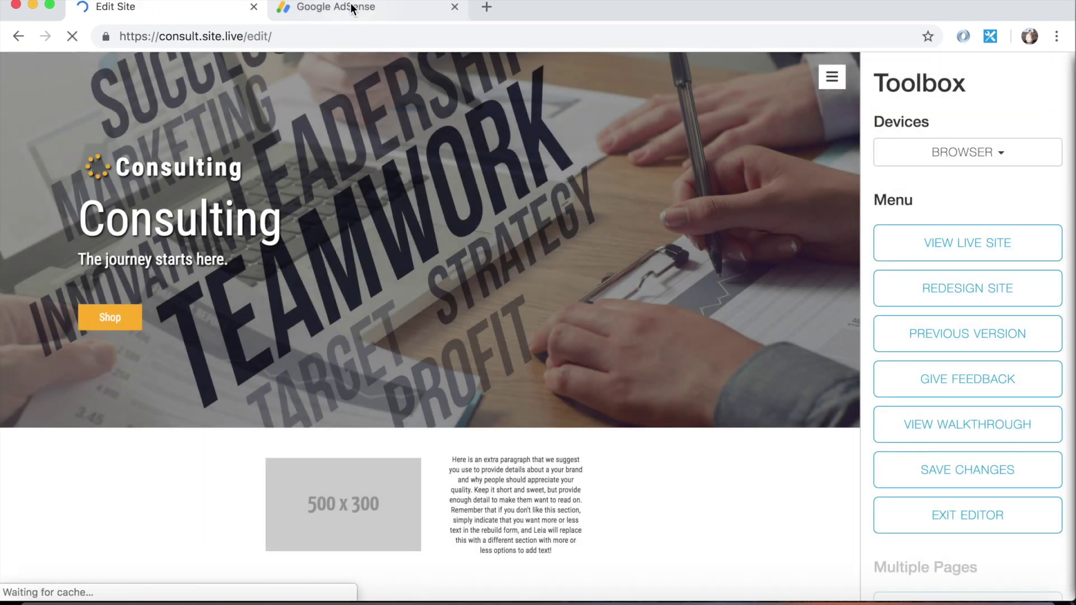
click(352, 7)
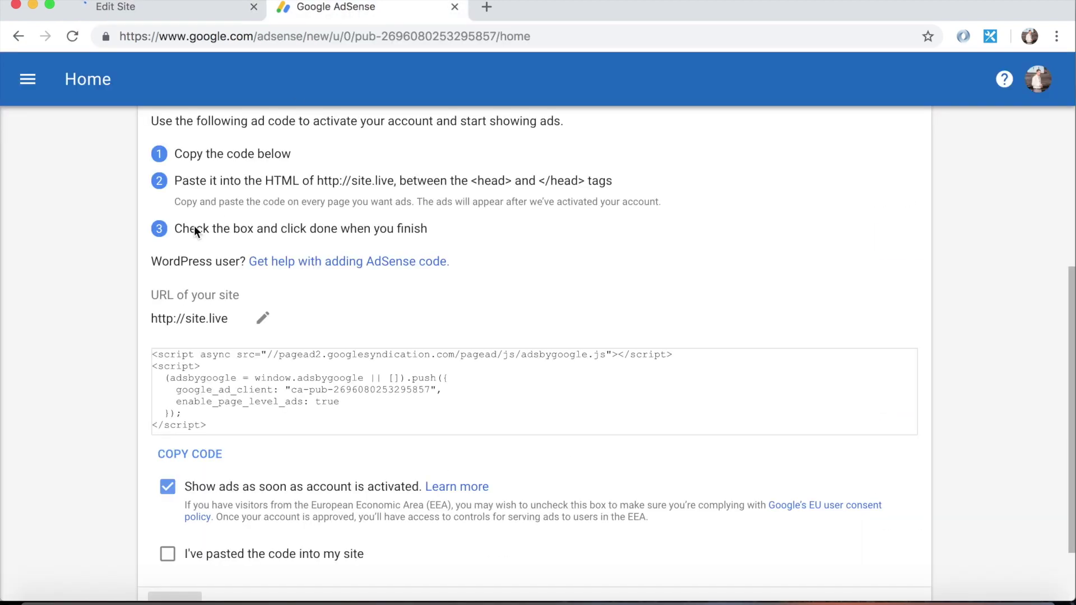
Tick 'I've pasted the code into my site', finish with DONE, and highlight the activation estimate.
scroll(124, 346, down, 2)
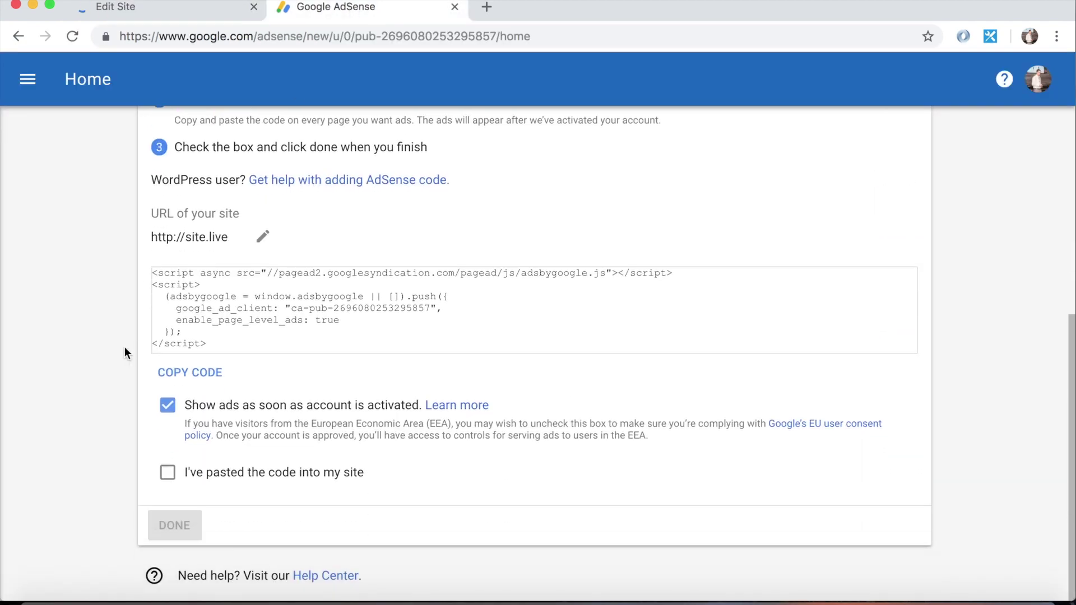
click(167, 473)
click(183, 523)
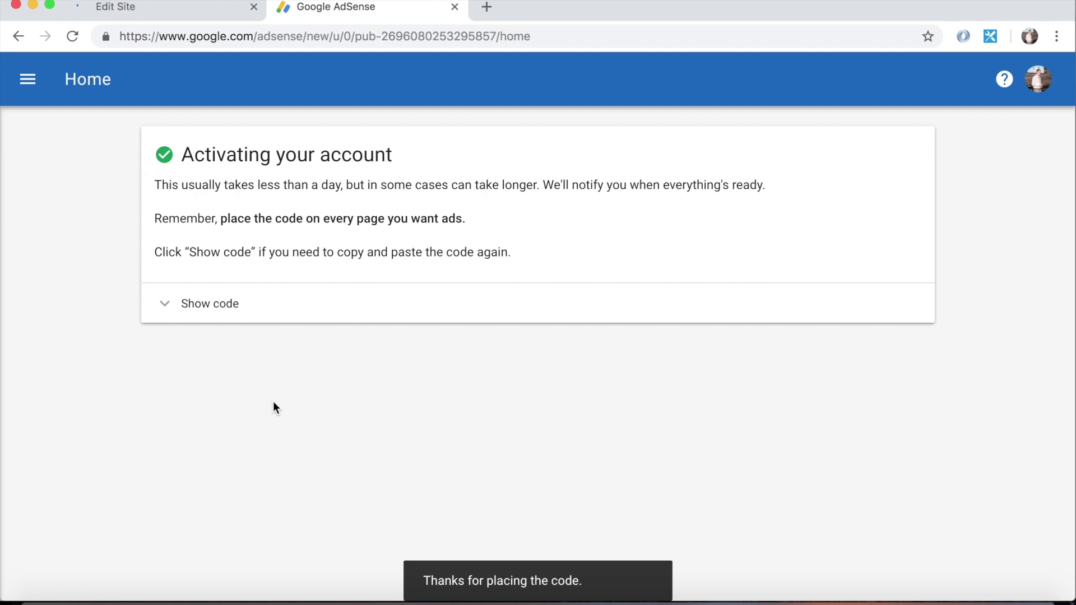
drag(161, 185, 329, 193)
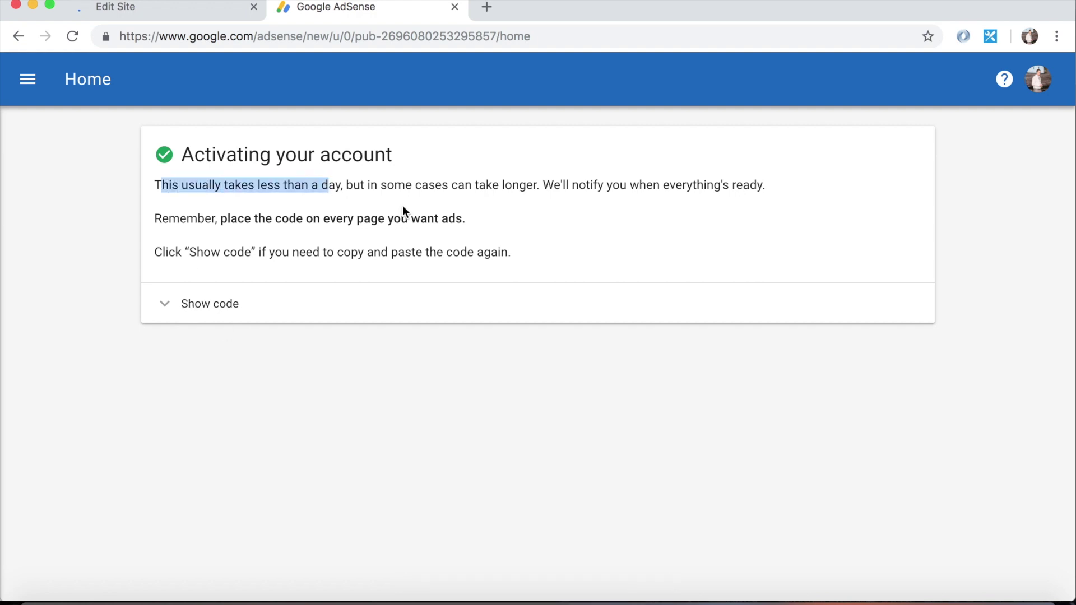